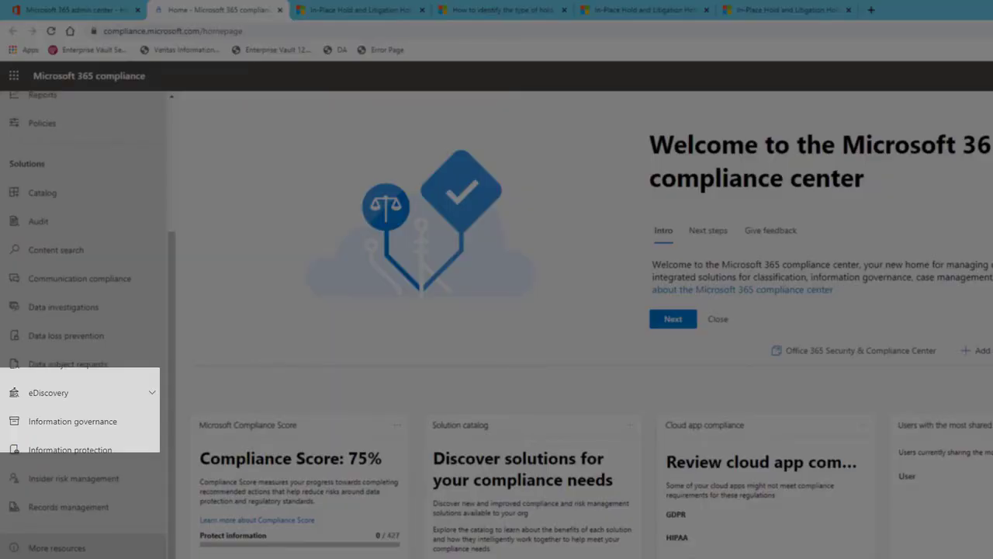
Open the Investigate Personal Expenses case in Core eDiscovery and show its holds
{"action": "left_click", "coordinate": [78, 393]}
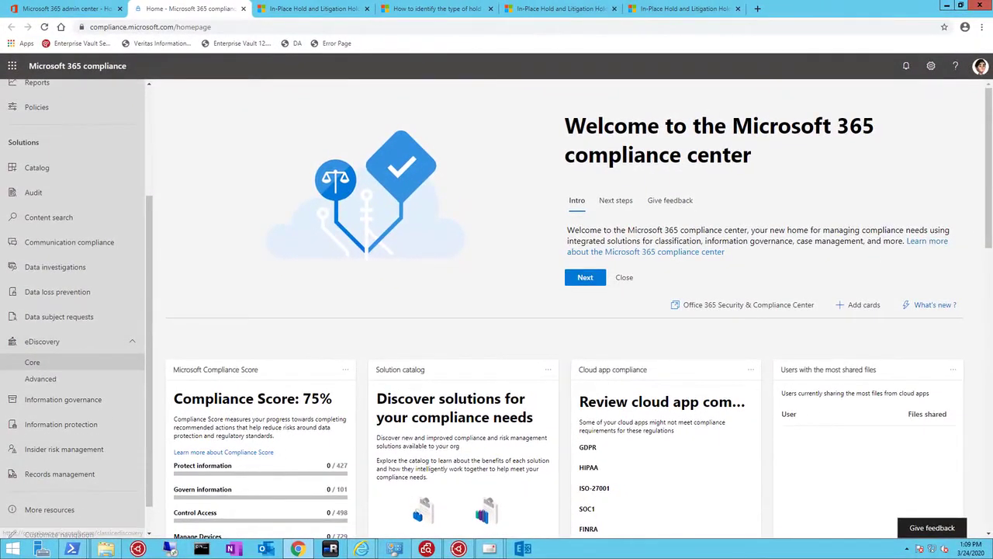
{"action": "left_click", "coordinate": [32, 361]}
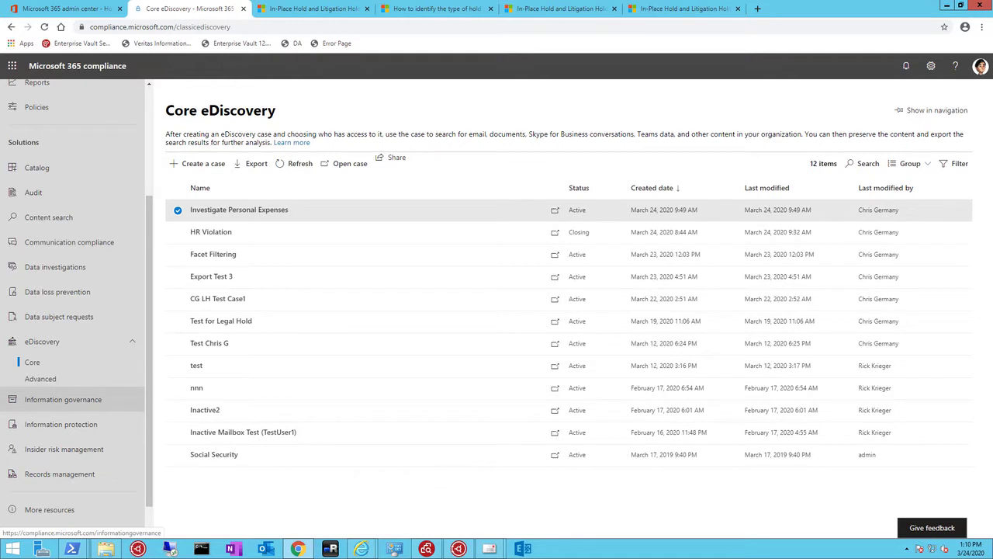
{"action": "left_click", "coordinate": [555, 210]}
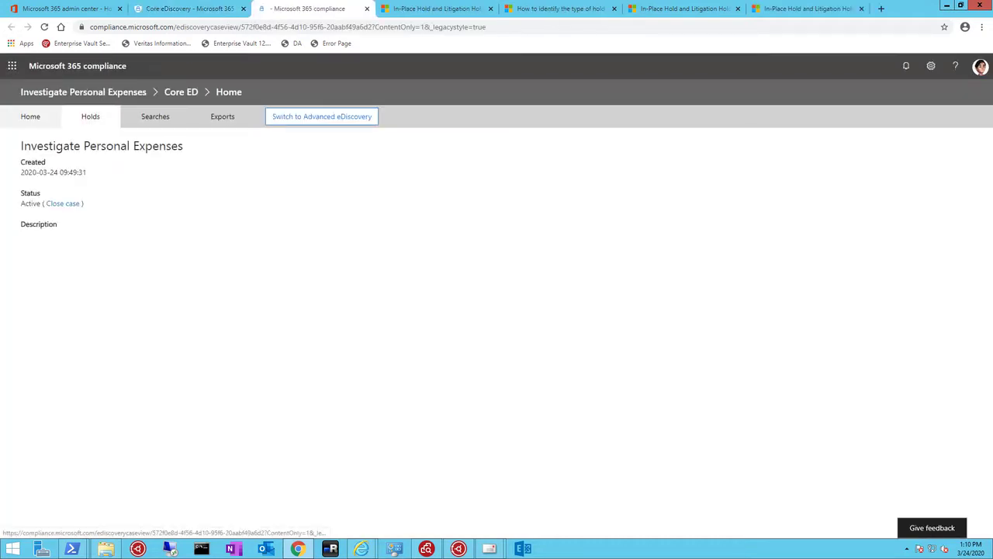
{"action": "left_click", "coordinate": [90, 116]}
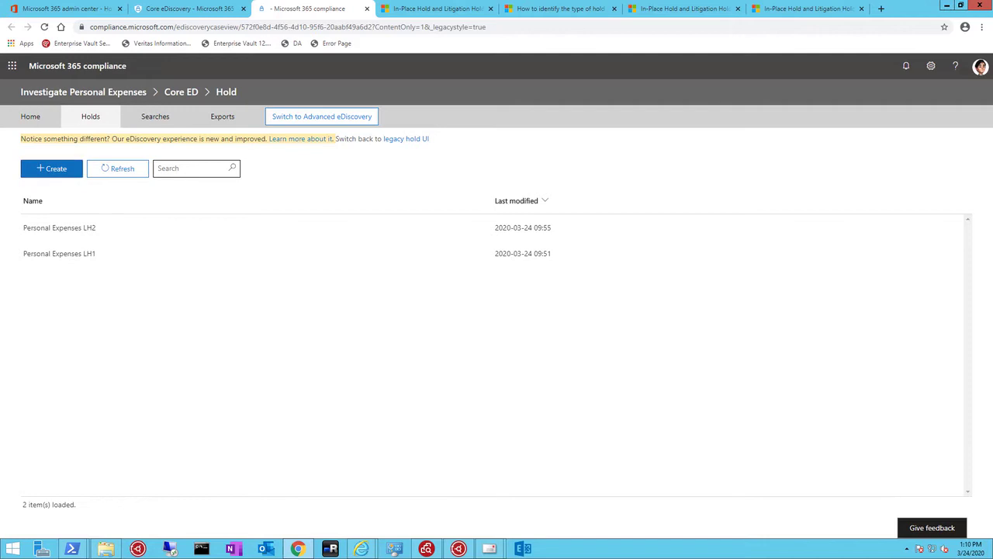
Start creating a new hold named Personal Expenses LH3, without a description
{"action": "left_click", "coordinate": [52, 168]}
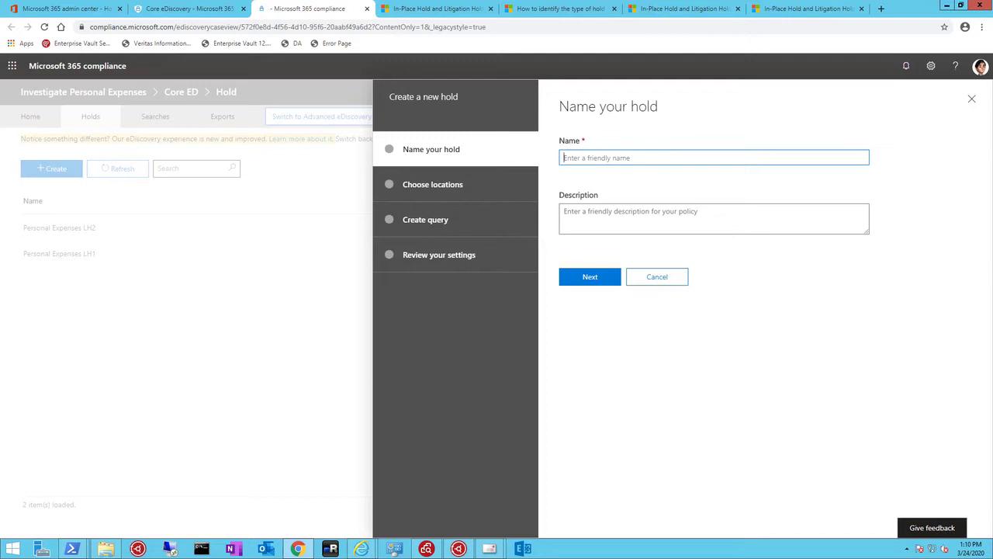
{"action": "type", "text": "Personal Expenses LH3"}
{"action": "left_click", "coordinate": [589, 277]}
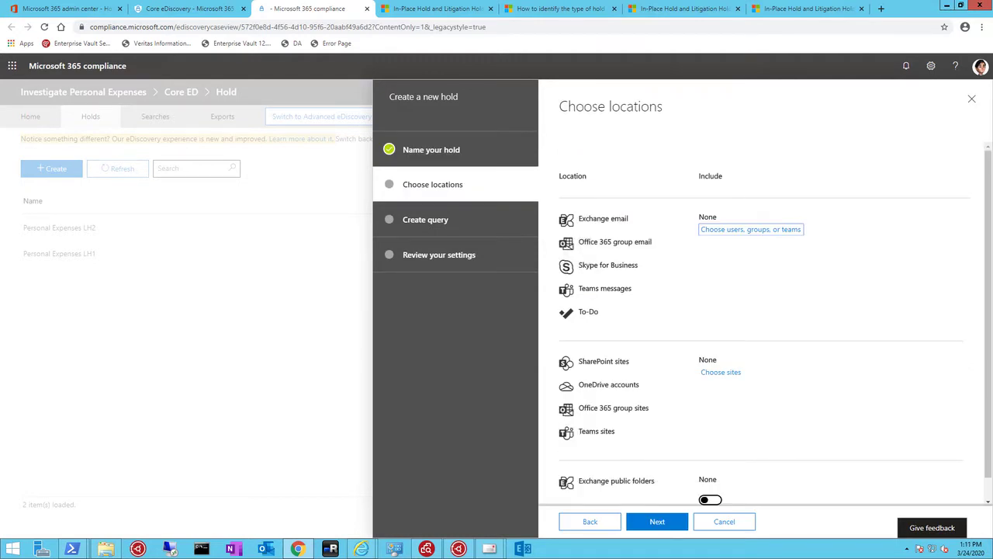
Add the EnronUsers group as the new hold's Exchange email location and continue to the query conditions
{"action": "left_click", "coordinate": [751, 230]}
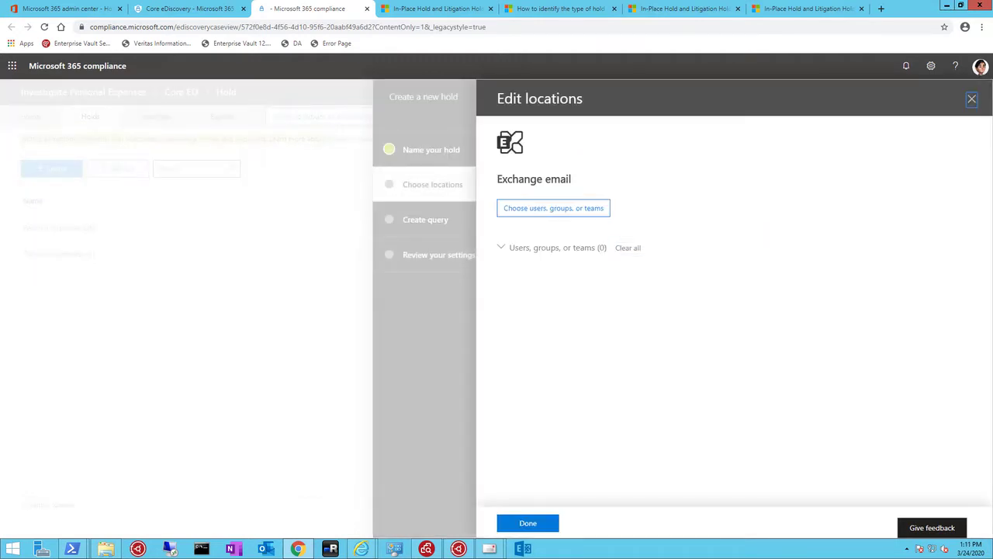
{"action": "left_click", "coordinate": [553, 208]}
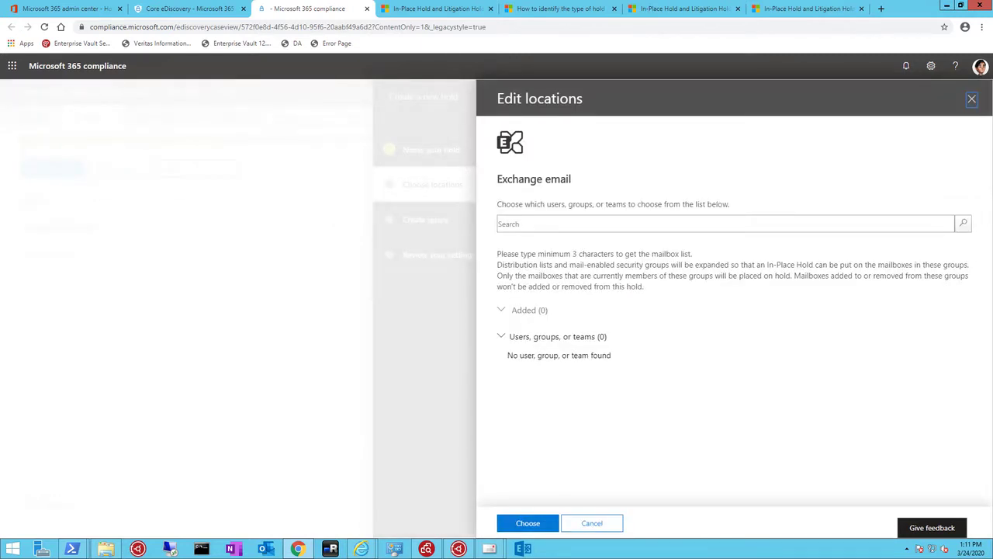
{"action": "left_click", "coordinate": [559, 224]}
{"action": "type", "text": "enron"}
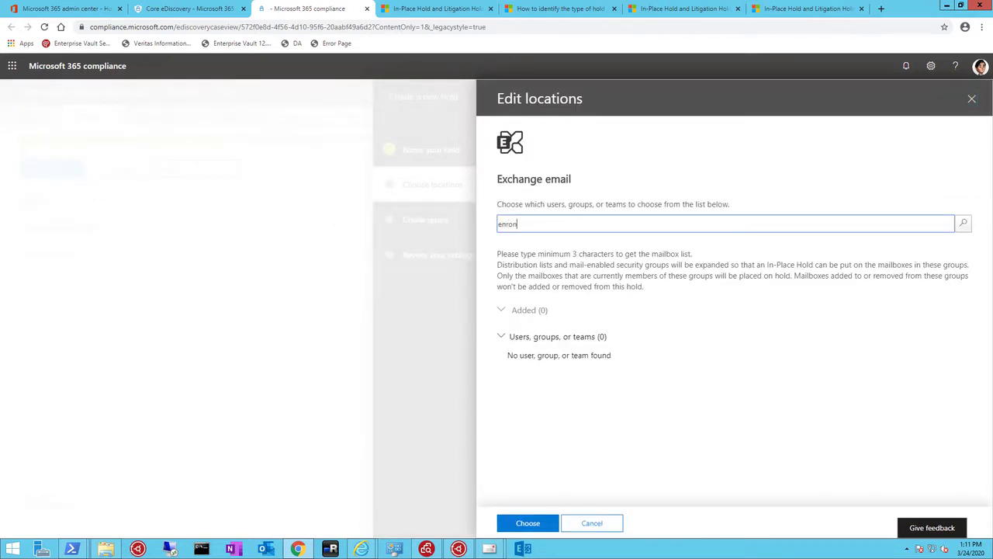
{"action": "type", "text": "users"}
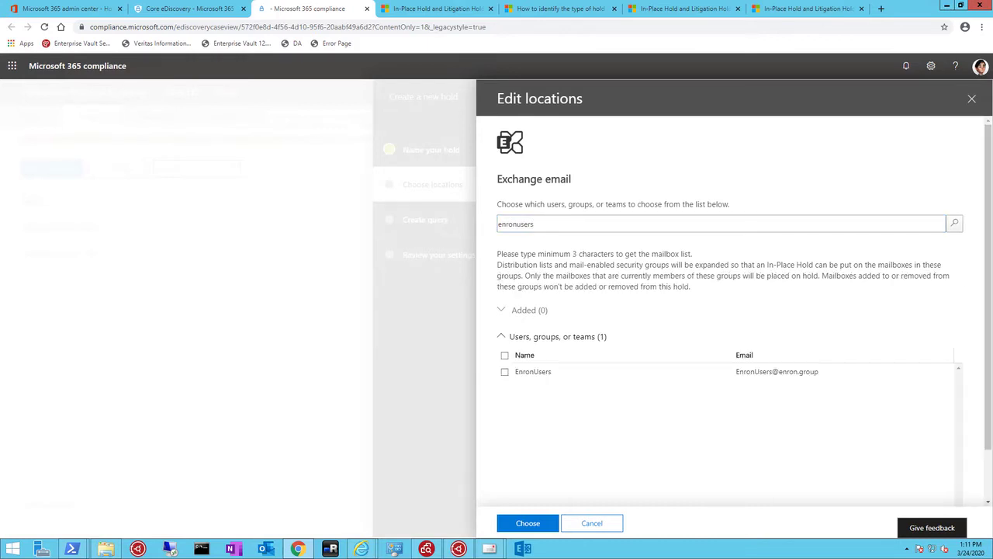
{"action": "left_click", "coordinate": [504, 372]}
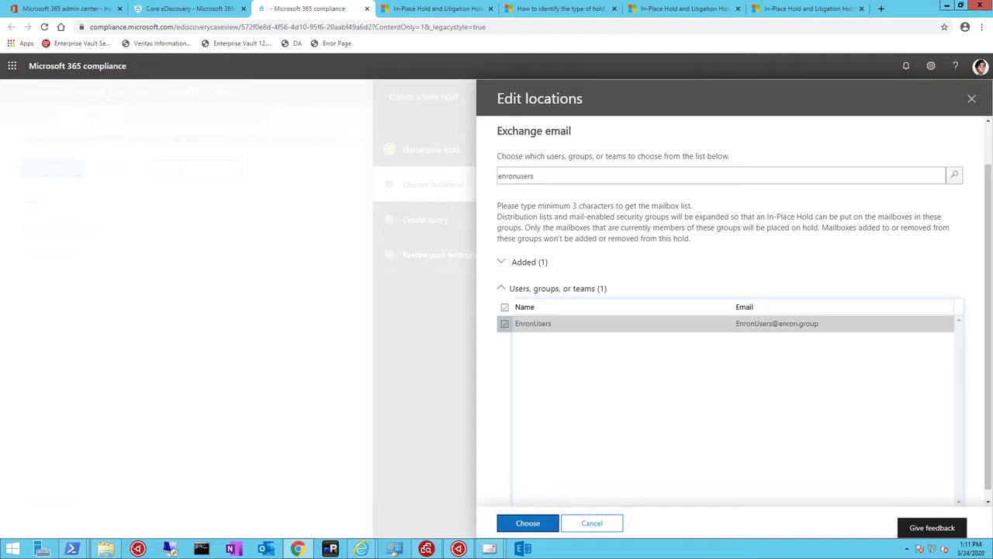
{"action": "left_click", "coordinate": [528, 523]}
{"action": "left_click", "coordinate": [528, 523]}
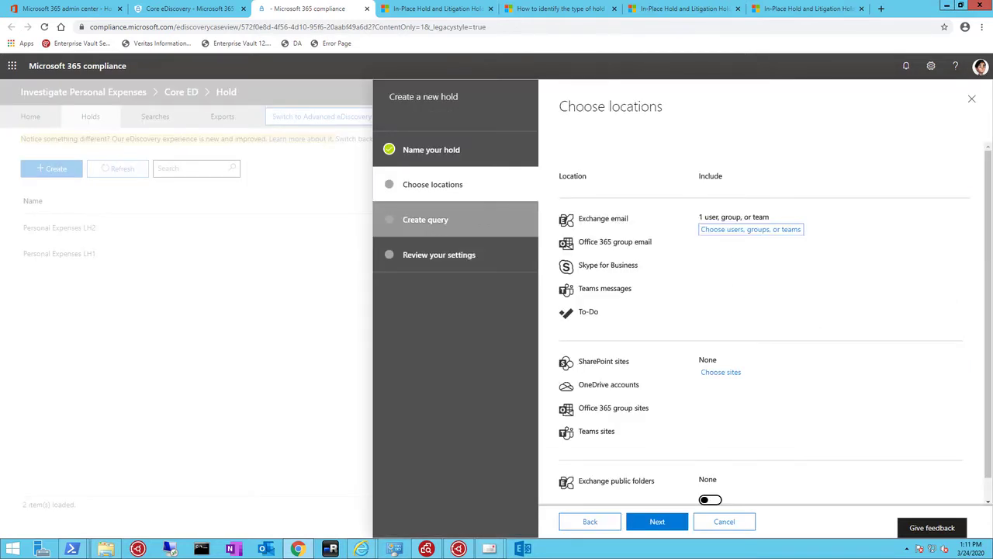
{"action": "left_click", "coordinate": [657, 521]}
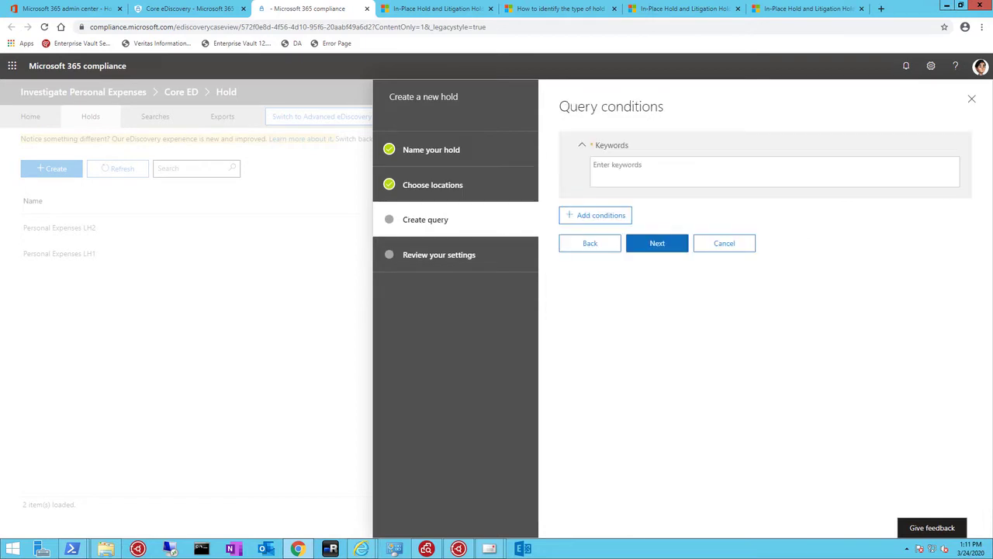
Set the hold's keyword query to (Expense Report) and proceed to the settings review
{"action": "left_click", "coordinate": [669, 171]}
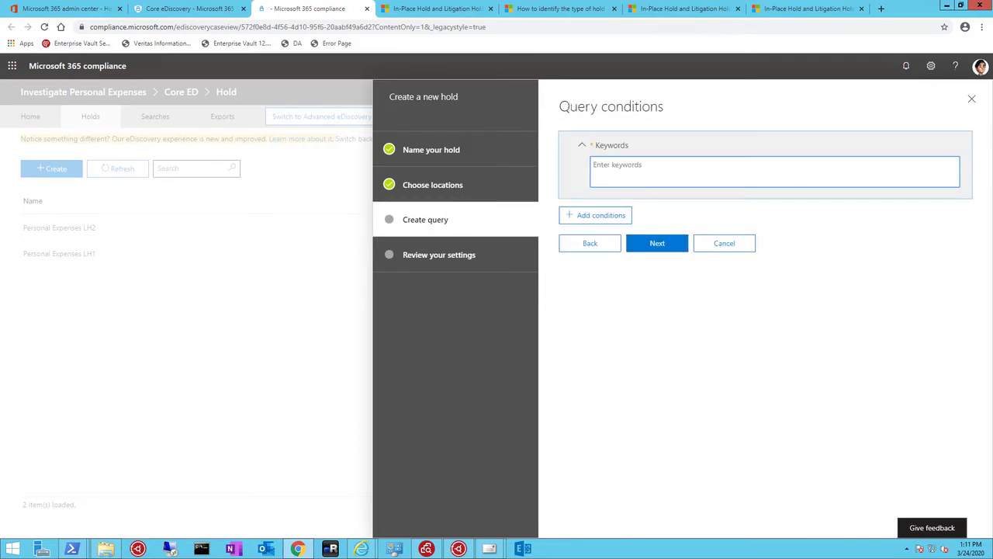
{"action": "type", "text": "(Expense Report)"}
{"action": "key", "text": "Tab"}
{"action": "key", "text": "Tab"}
{"action": "key", "text": "Tab"}
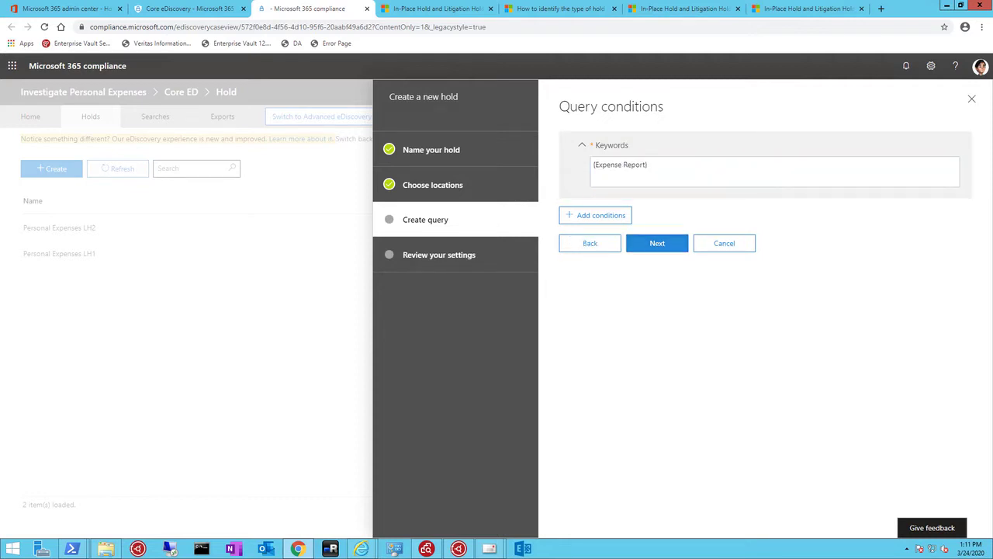
{"action": "key", "text": "Return"}
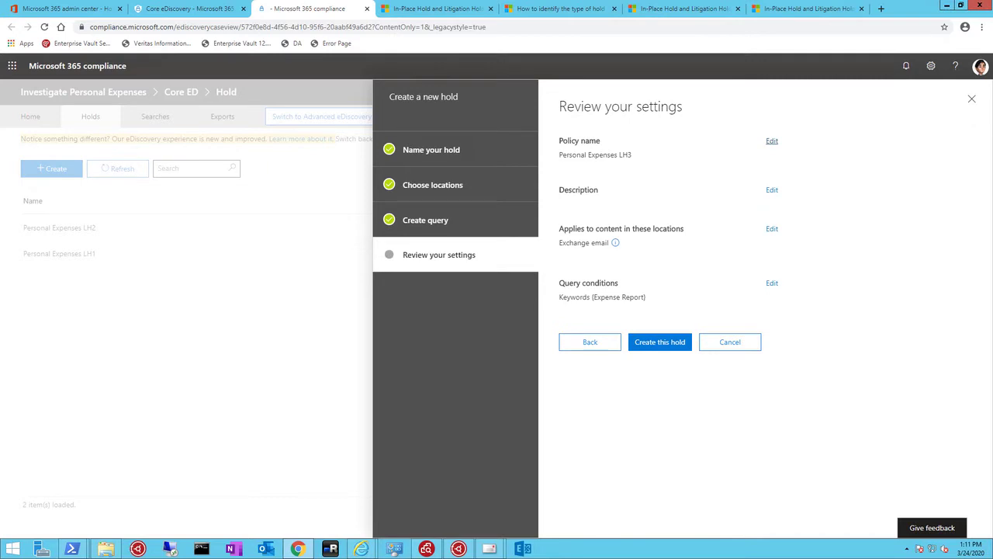
Cancel the creation of the Personal Expenses LH3 hold and return to the case's hold list
{"action": "key", "text": "Tab"}
{"action": "key", "text": "Return"}
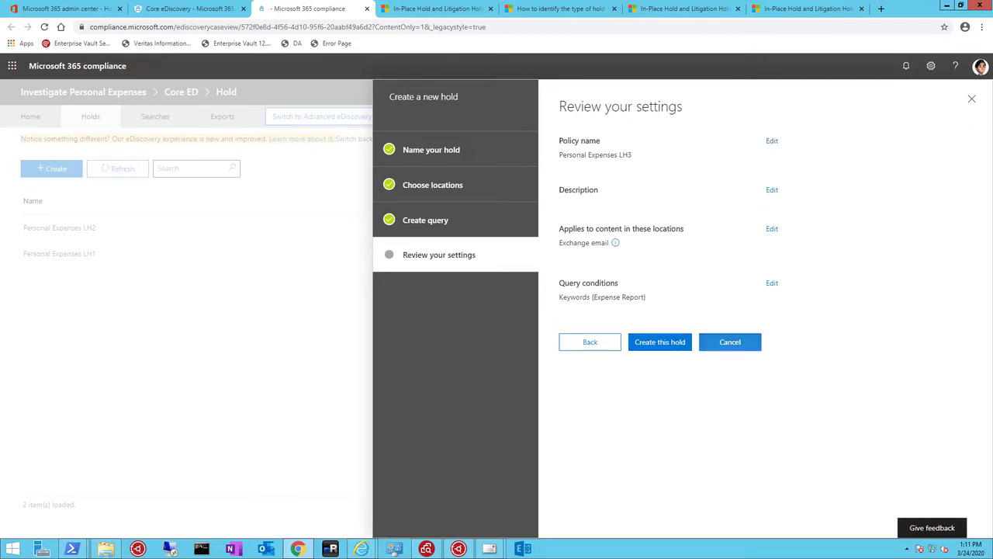
{"action": "key", "text": "Return"}
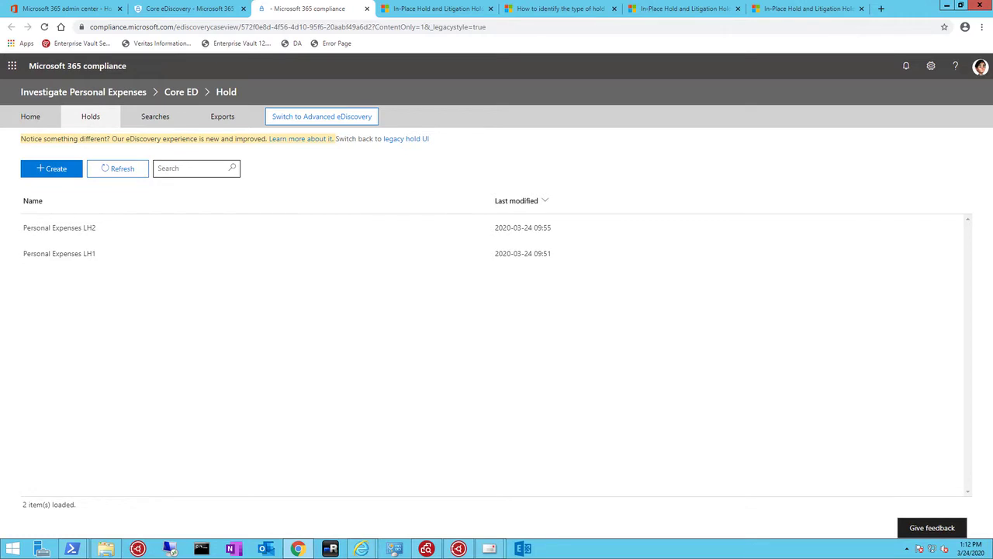
Review the details of the Personal Expenses LH1 hold and the keyword query of the Personal Expenses LH2 hold, saving no edits
{"action": "left_click", "coordinate": [59, 253]}
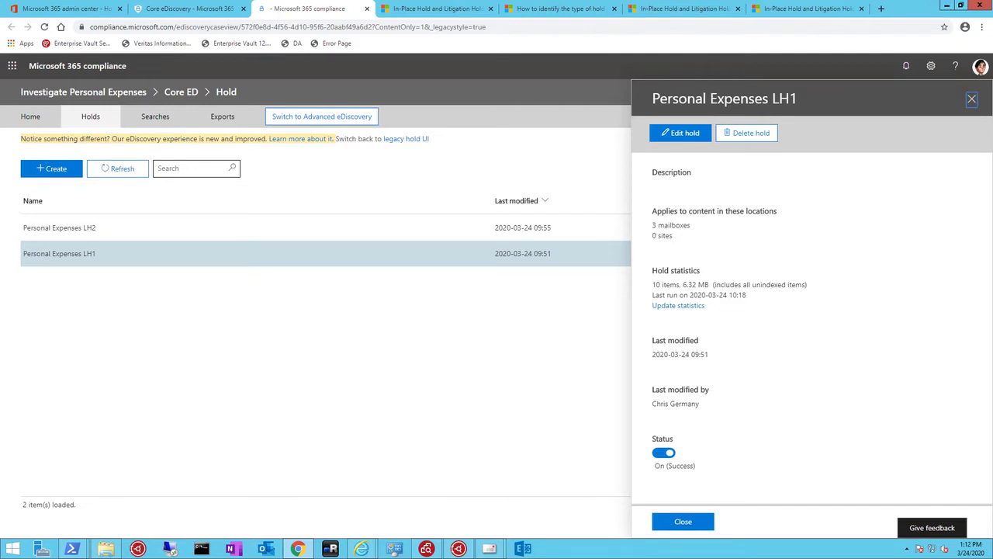
{"action": "left_click", "coordinate": [683, 521]}
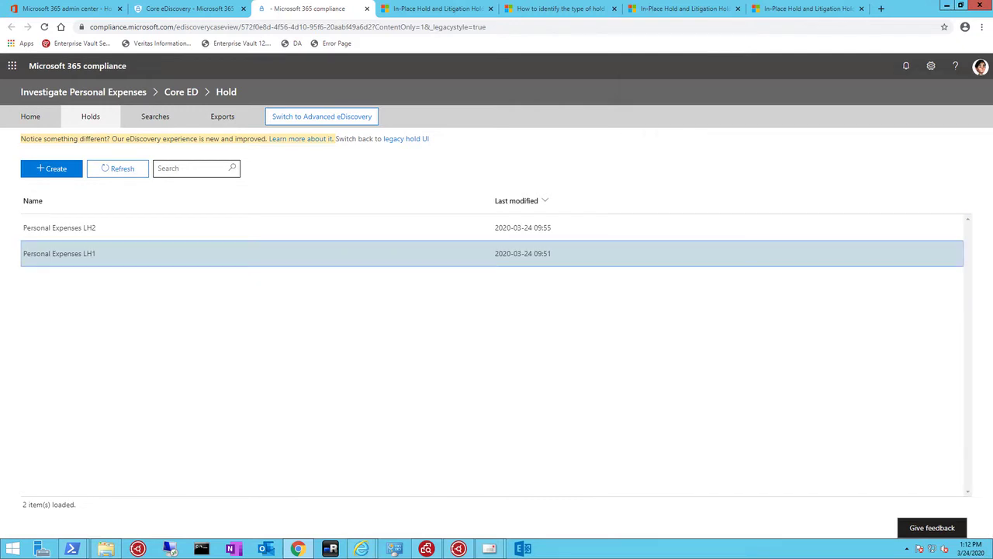
{"action": "left_click", "coordinate": [60, 228]}
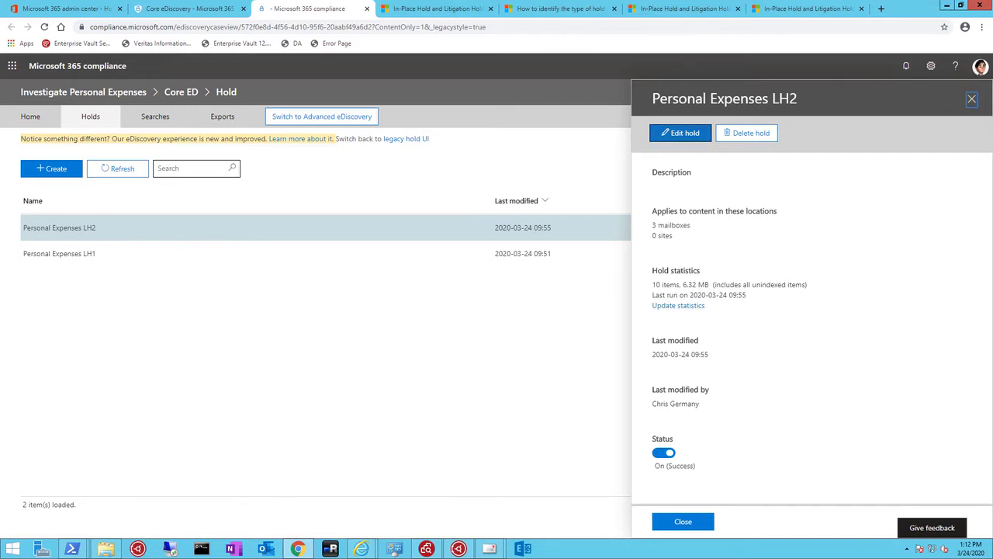
{"action": "left_click", "coordinate": [680, 132]}
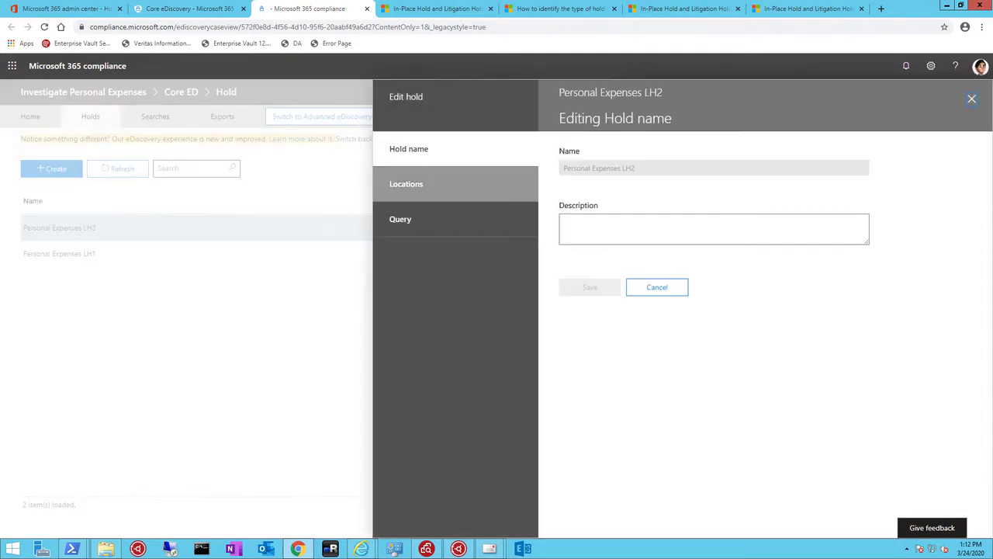
{"action": "left_click", "coordinate": [456, 220]}
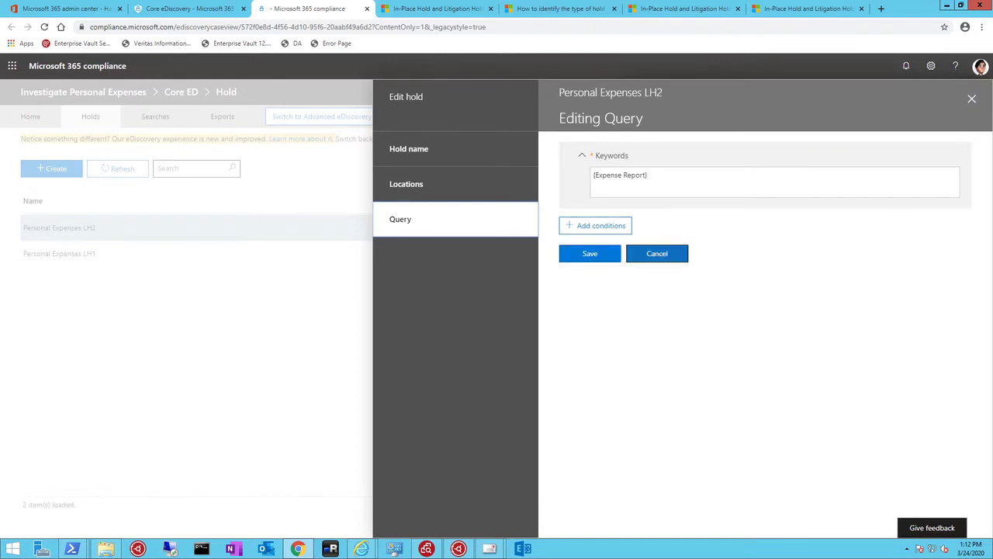
{"action": "left_click", "coordinate": [658, 254]}
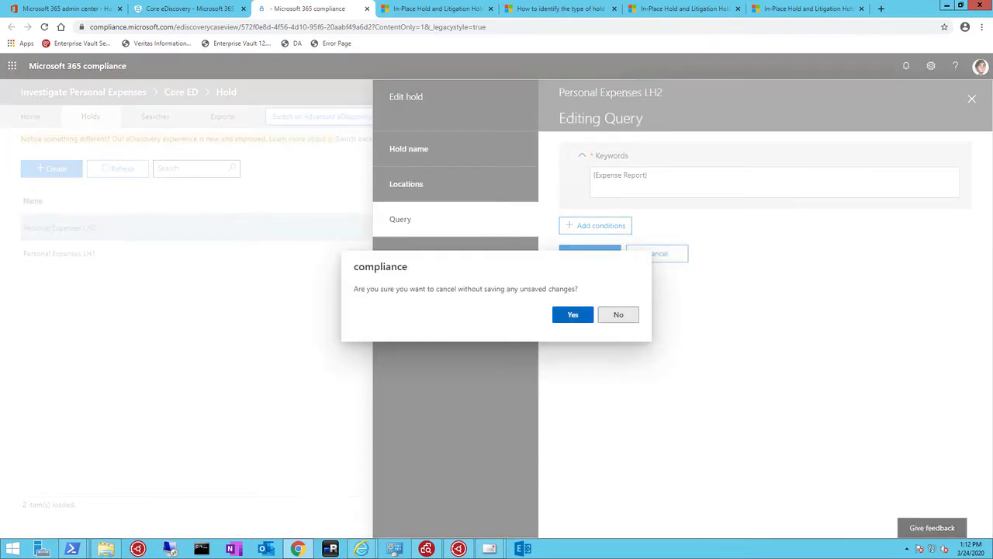
{"action": "left_click", "coordinate": [573, 314]}
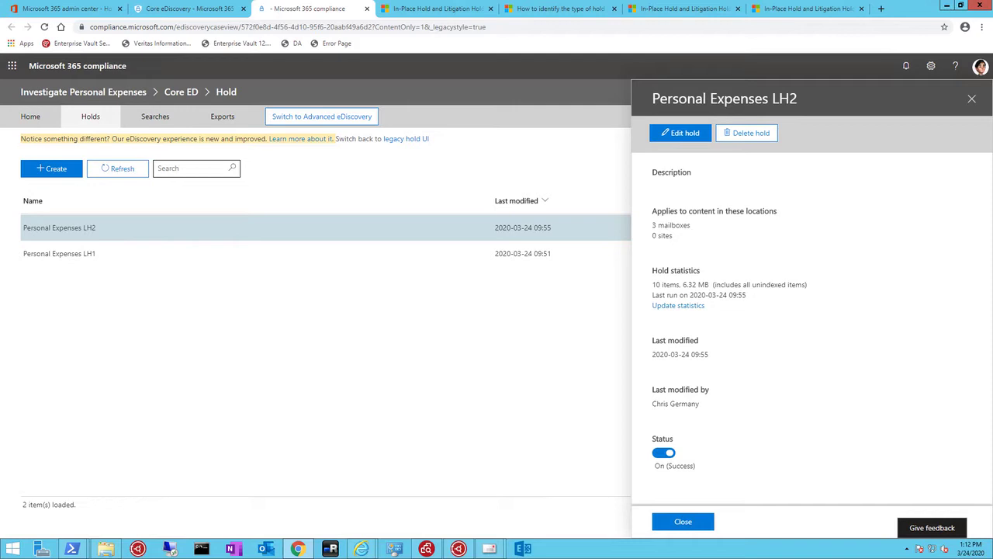
{"action": "left_click", "coordinate": [683, 520]}
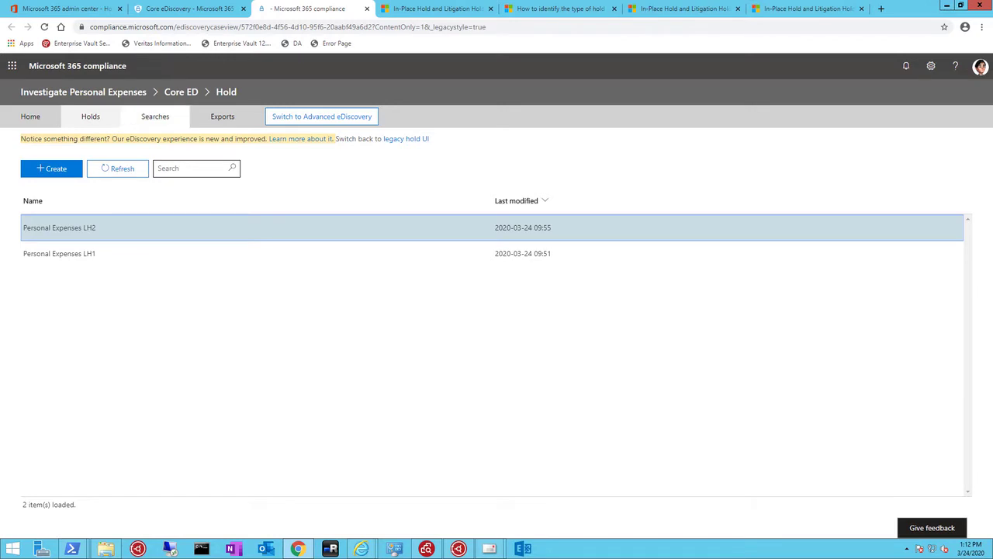
Review the details of the case's Expense Report search, including its query and status, and go back to the holds
{"action": "left_click", "coordinate": [155, 117]}
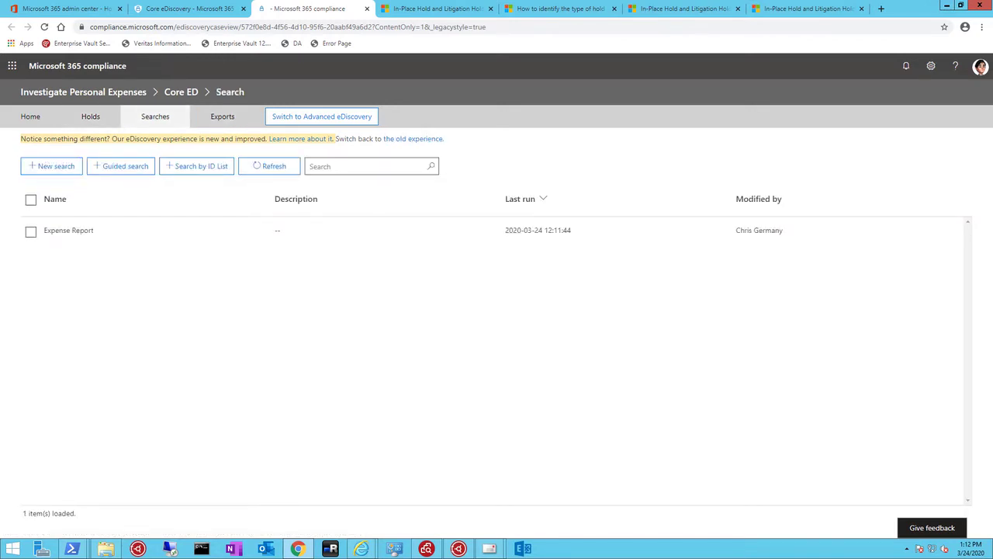
{"action": "left_click", "coordinate": [31, 231]}
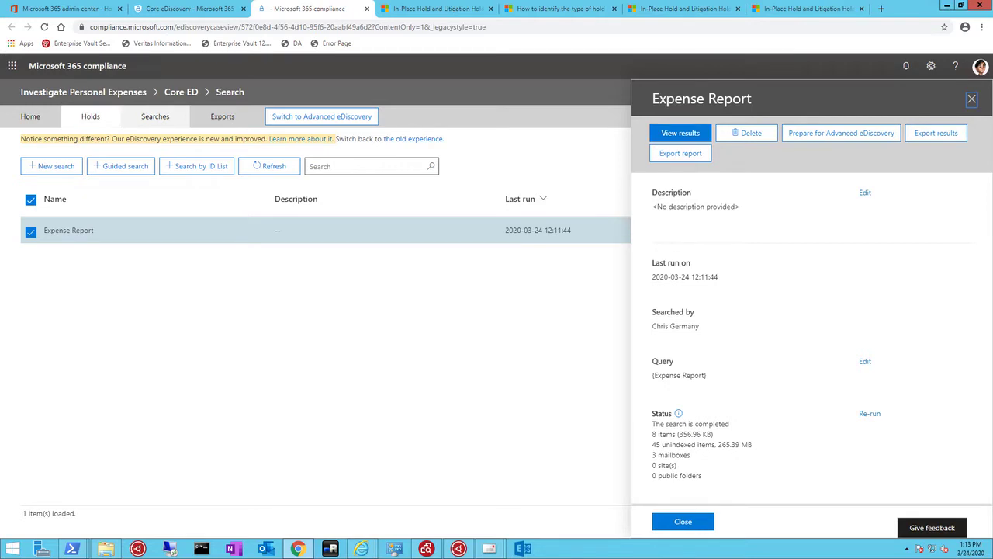
{"action": "left_click", "coordinate": [90, 117]}
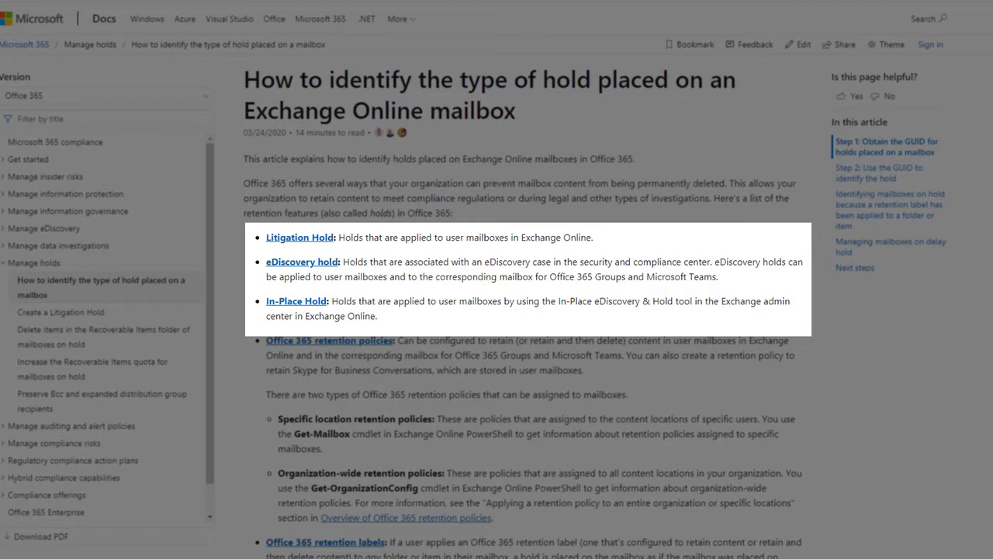
Consult the article on identifying mailbox hold types and list the user's mailbox hold properties in PowerShell with Get-EXOMailbox and -PropertySets Hold
{"action": "scroll", "coordinate": [523, 310], "scroll_direction": "down", "scroll_amount": 10}
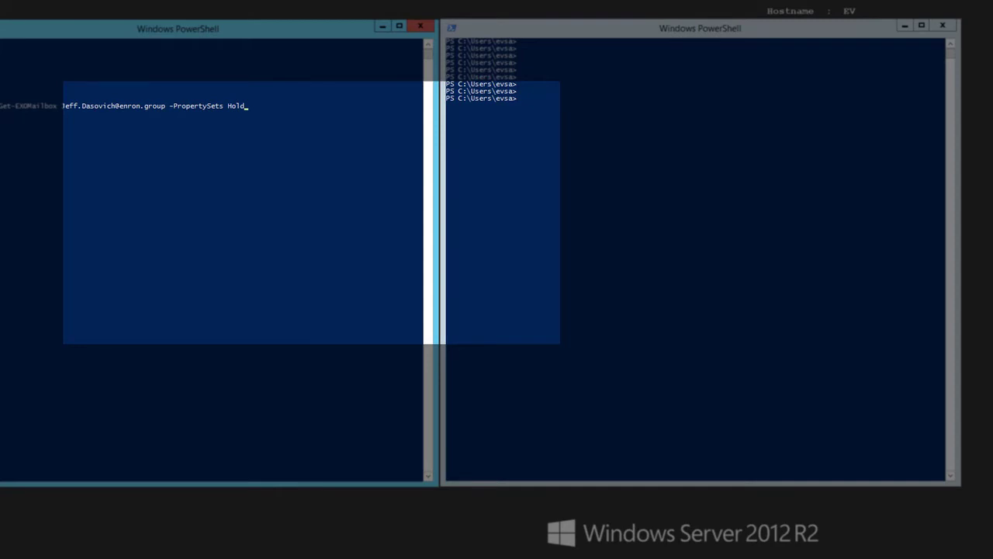
{"action": "key", "text": "Return"}
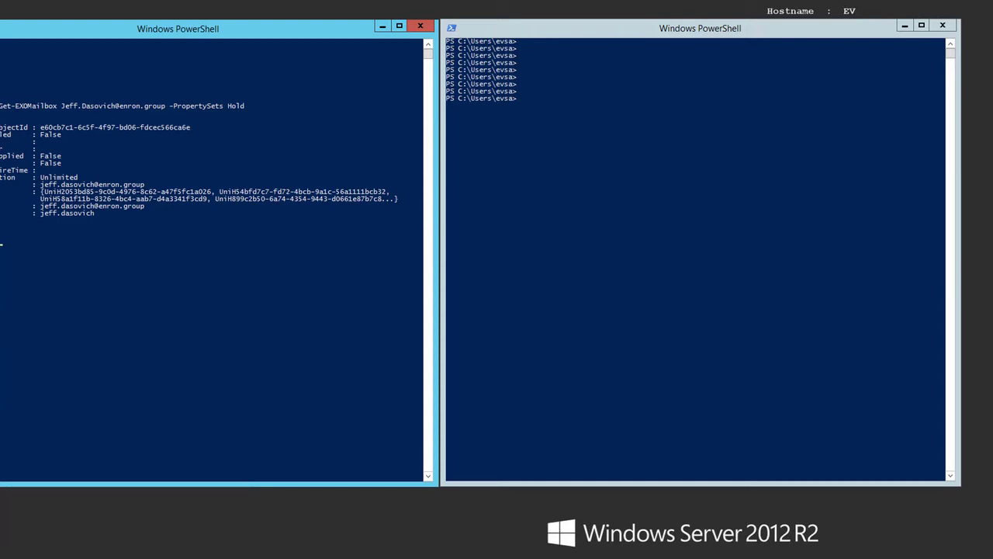
Store Get-CaseHoldPolicy 2053bd85-9c0d-4976-8c62-a47f5fc1a026 in $casehold in the second PowerShell session and run get-compliancecase $casehold.caseid | FL Name
{"action": "left_click", "coordinate": [523, 99]}
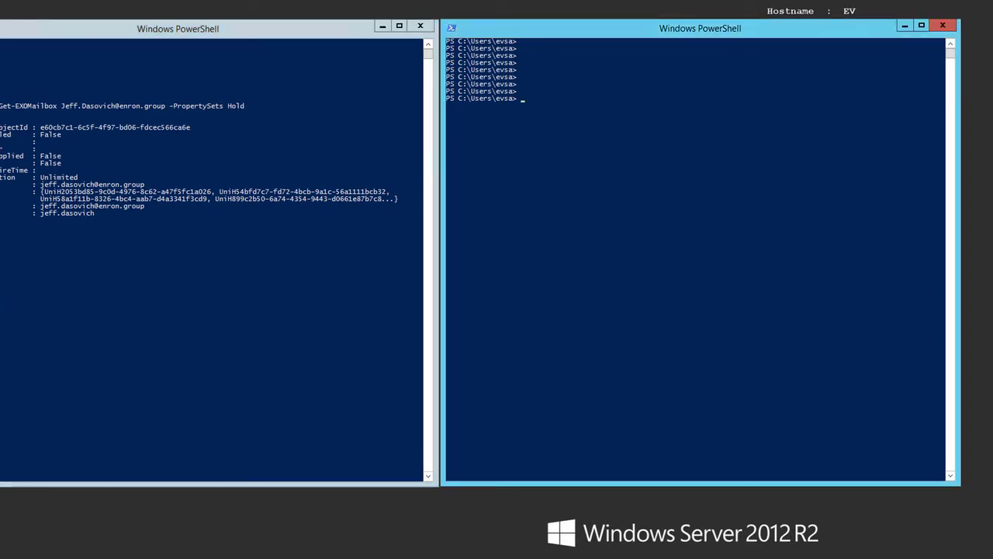
{"action": "type", "text": "$casehold = Get-CaseHoldPolicy 2053bd85-9c0d-4976-8c62-a47f5fc1a026"}
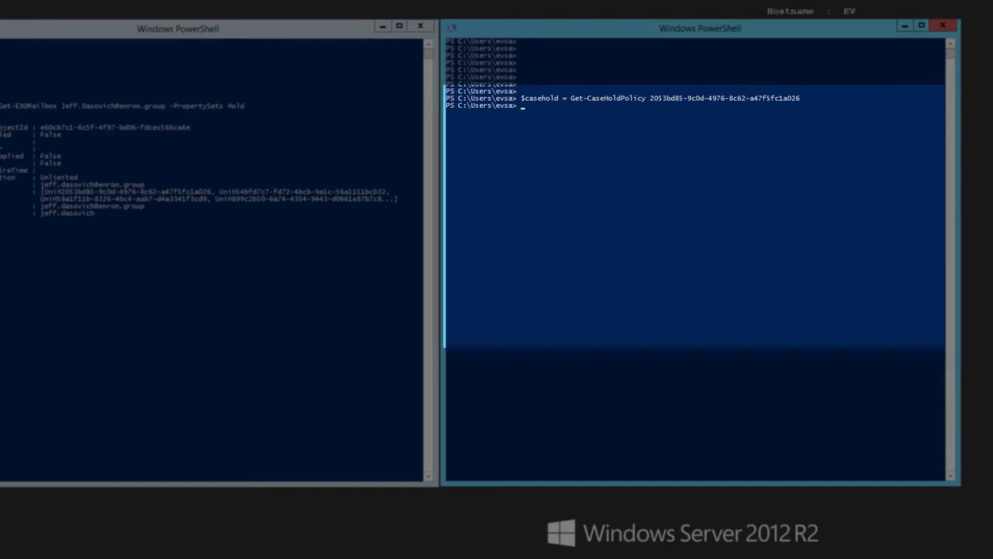
{"action": "key", "text": "Down"}
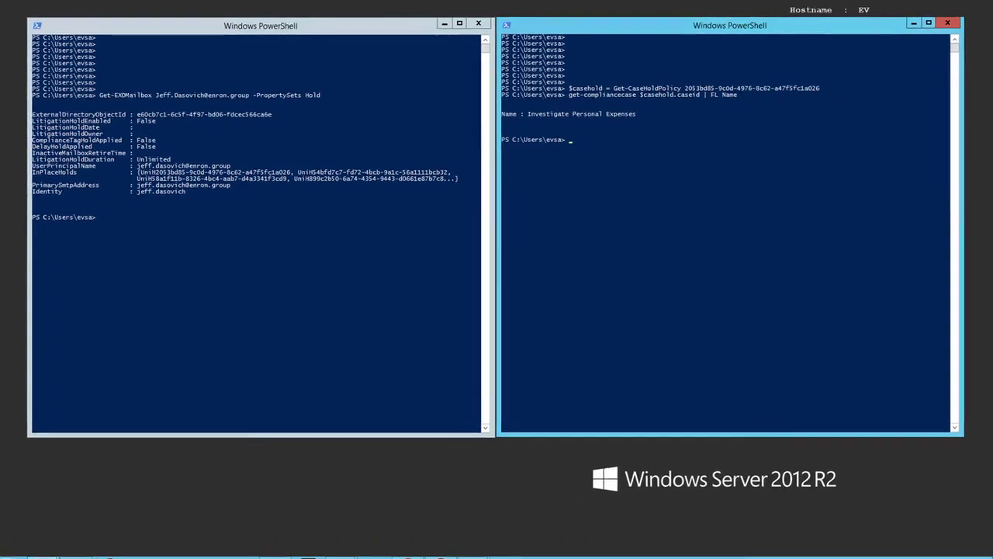
List the name and Exchange locations of the stored case hold policy with $casehold | FL name,exchangelocation
{"action": "type", "text": "$casehold | FL name,exchangelocation"}
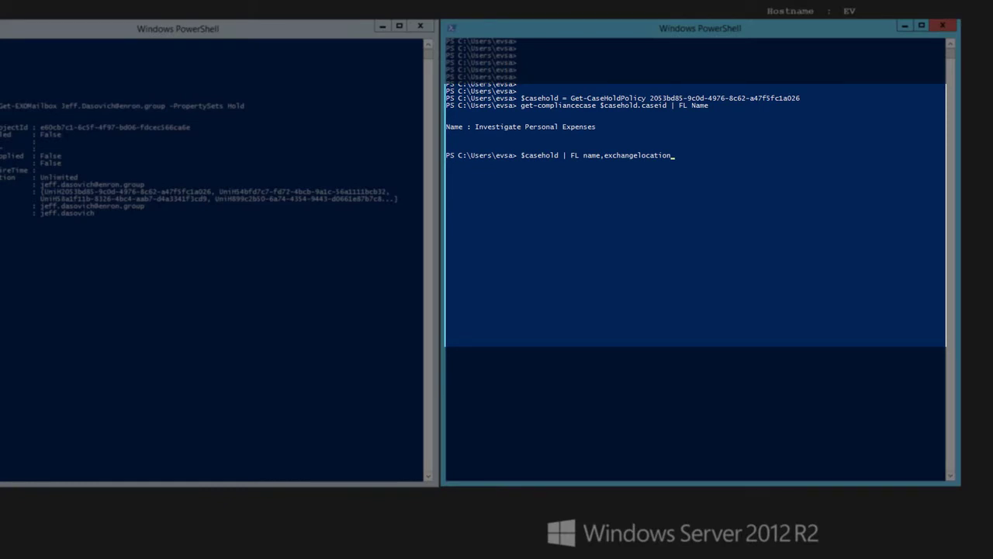
{"action": "key", "text": "Return"}
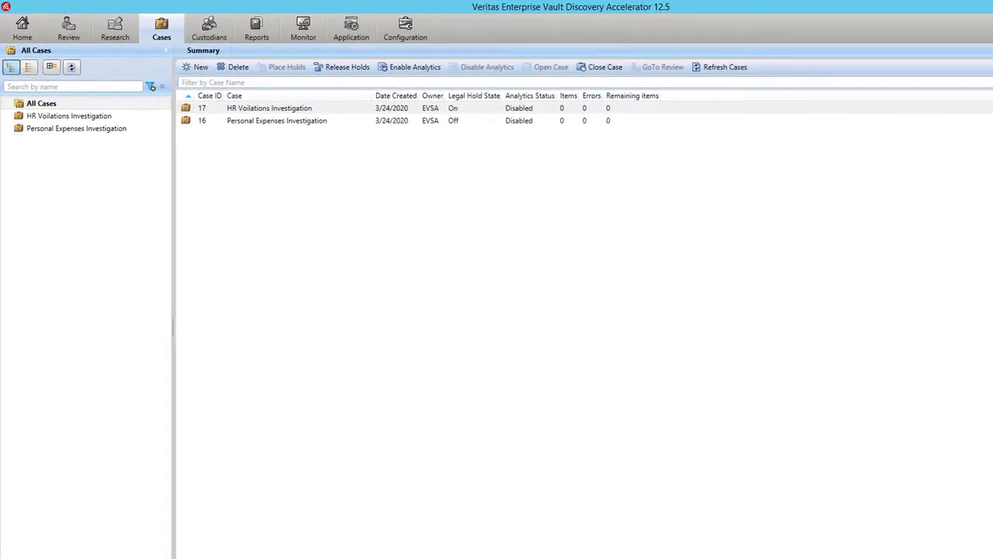
In Discovery Accelerator, put the Personal Expenses Investigation case's items on legal hold with reason "Evidence of personal expenses using corporate credit card" and save
{"action": "left_click", "coordinate": [76, 128]}
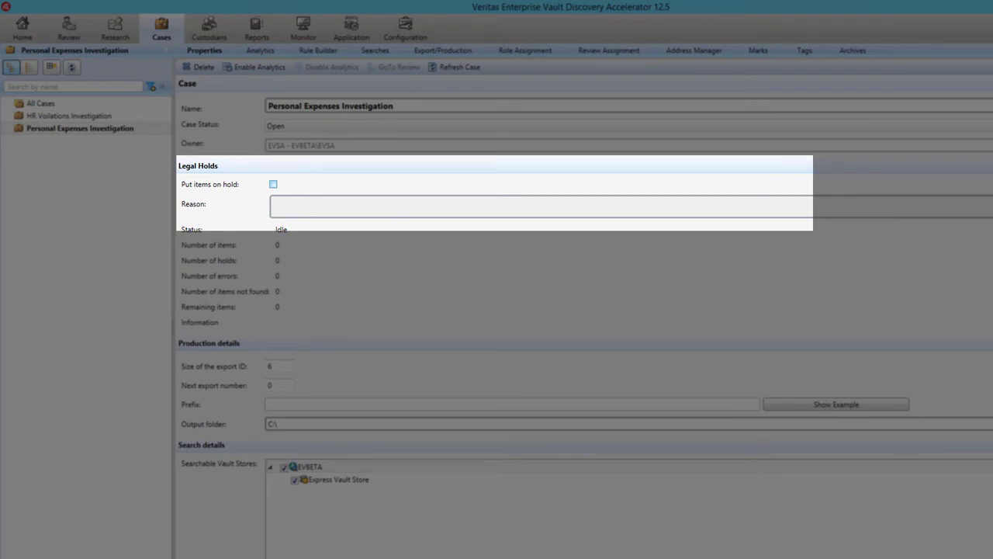
{"action": "left_click", "coordinate": [273, 185]}
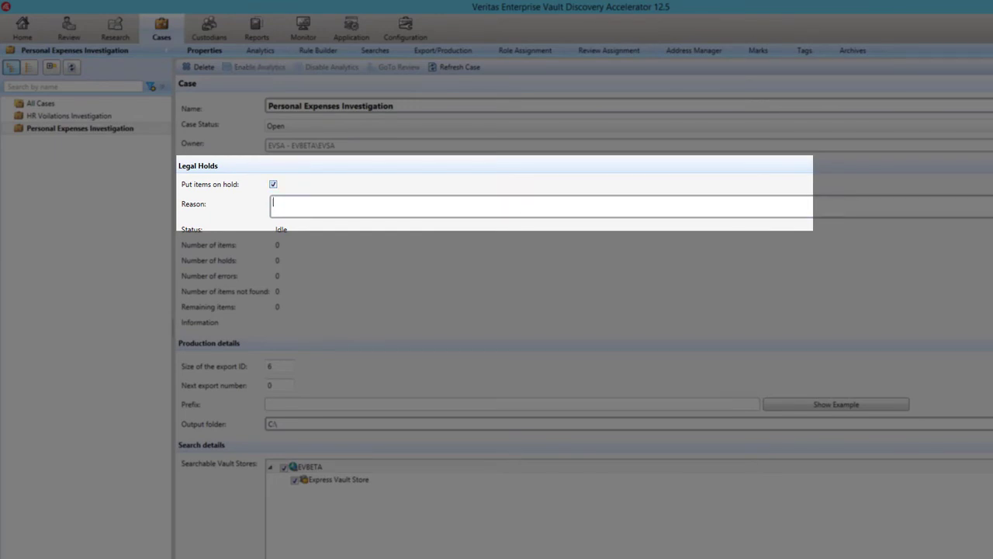
{"action": "type", "text": "Evidence of personal expenses using corporate credit card"}
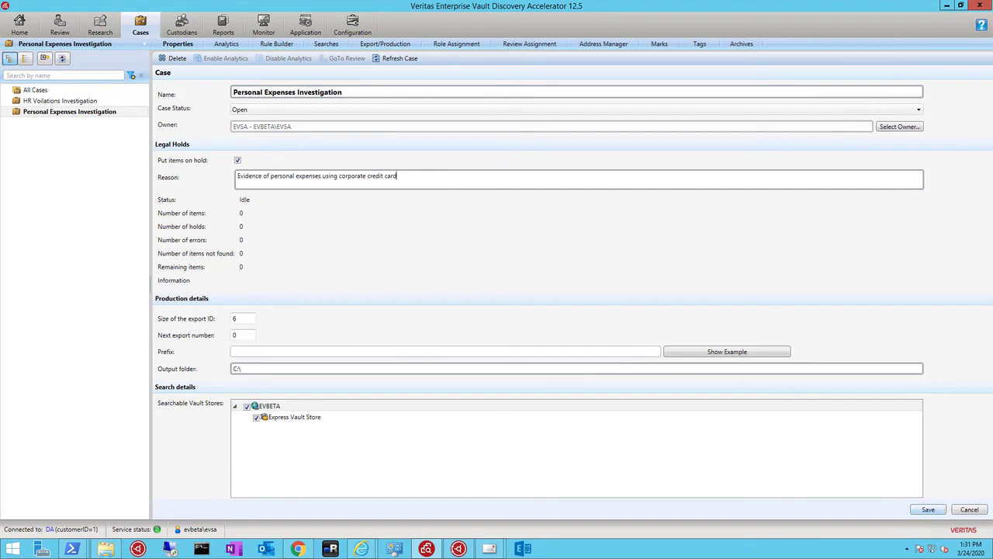
{"action": "left_click", "coordinate": [928, 510]}
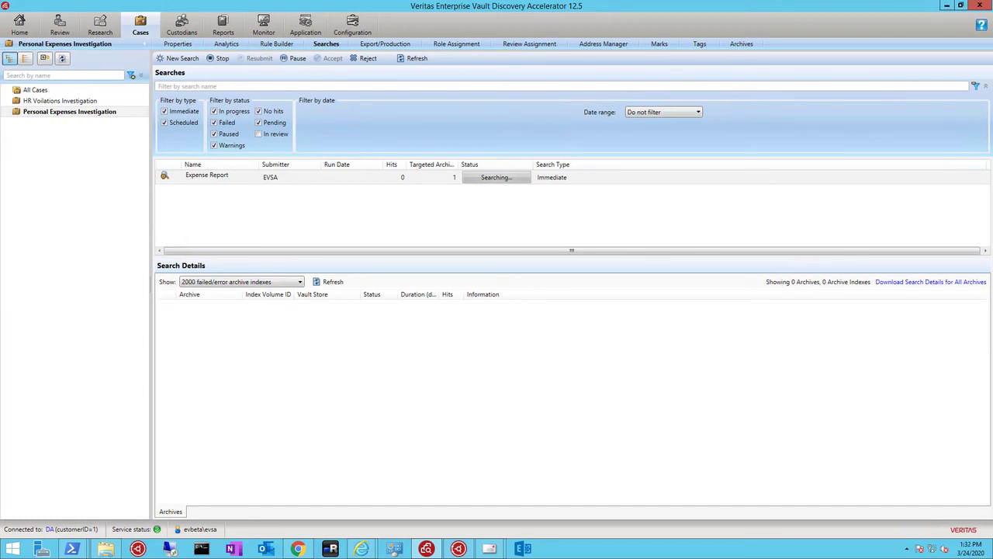
Accept the results of the case's Expense Report search, leaving the mark at <No Mark> and assigning the items to EVSA
{"action": "left_click", "coordinate": [289, 177]}
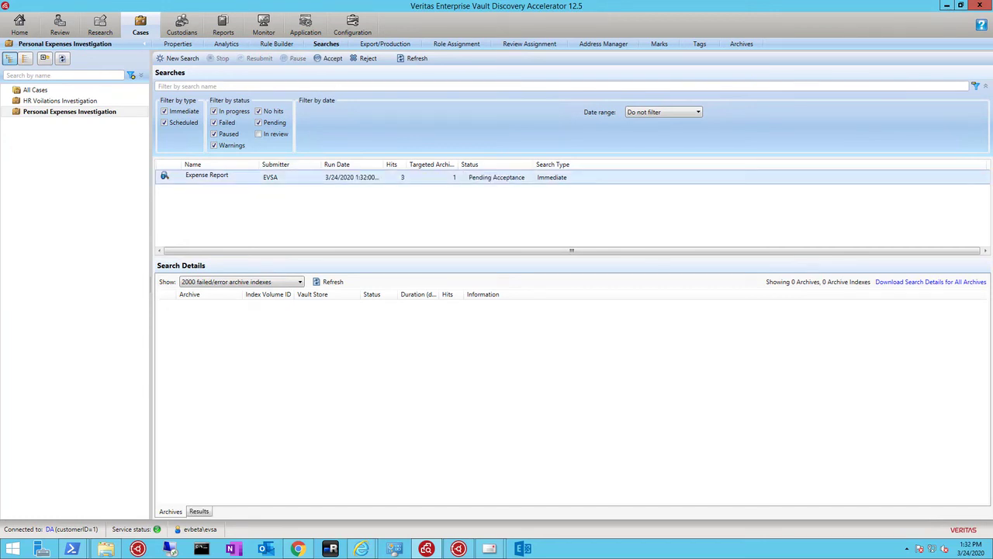
{"action": "left_click", "coordinate": [329, 58]}
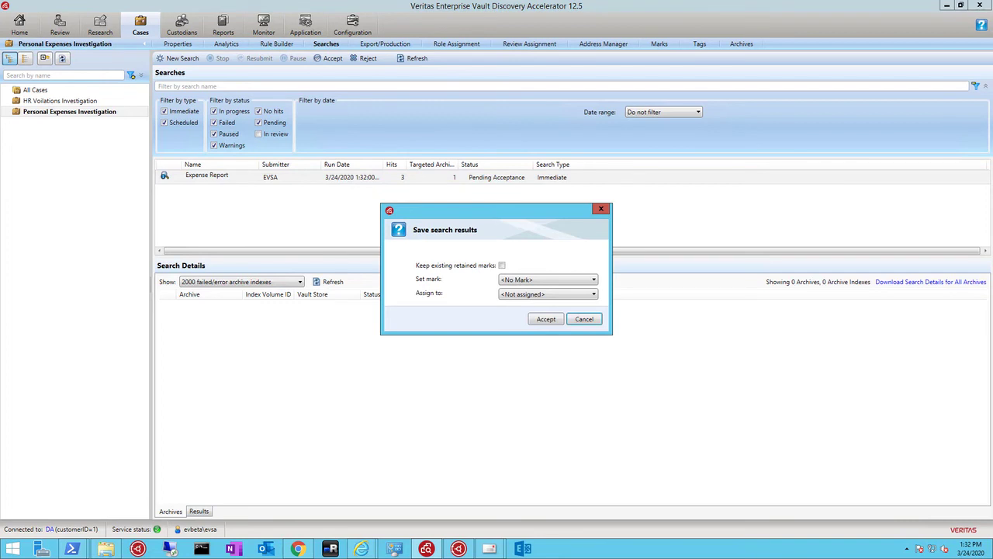
{"action": "left_click", "coordinate": [547, 279]}
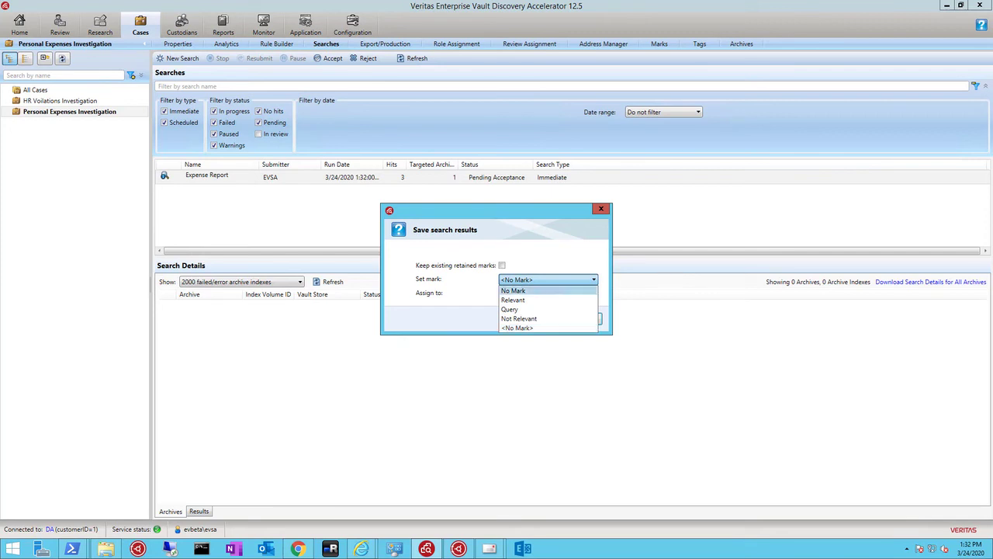
{"action": "left_click", "coordinate": [547, 280]}
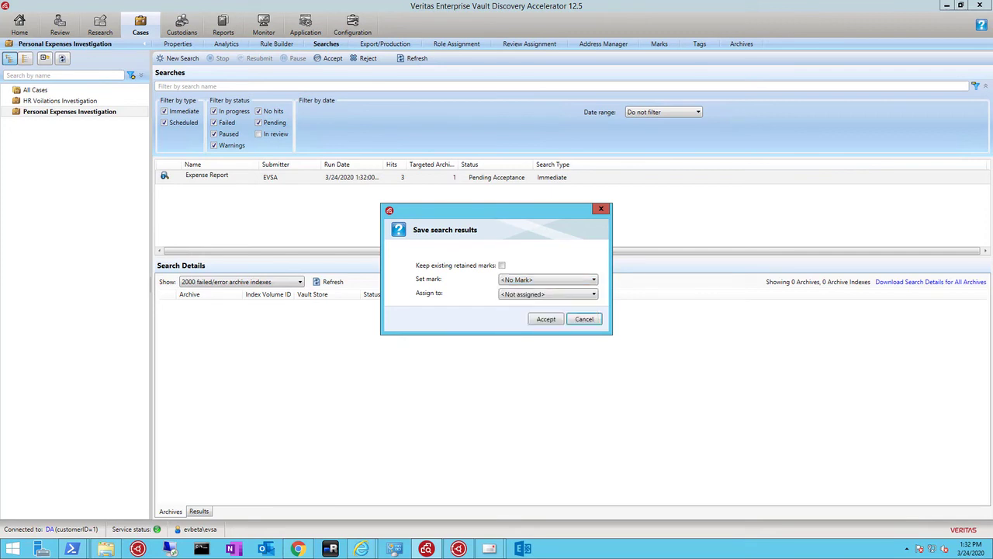
{"action": "left_click", "coordinate": [547, 294]}
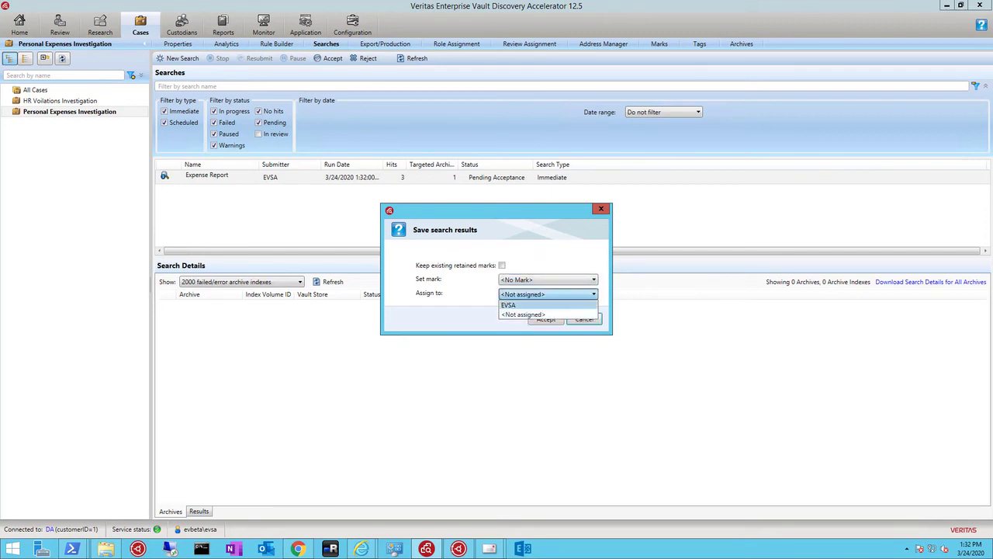
{"action": "left_click", "coordinate": [535, 305]}
{"action": "left_click", "coordinate": [546, 319]}
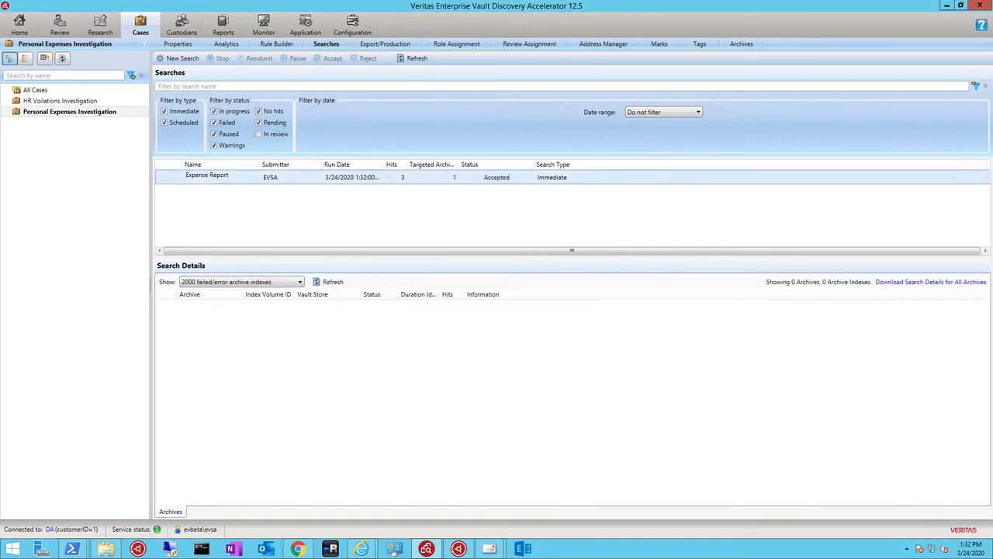
Refresh the case's search list and filter the Personal Expenses Investigation review items by Unreviewed status
{"action": "left_click", "coordinate": [412, 58]}
{"action": "left_click", "coordinate": [412, 58]}
{"action": "left_click", "coordinate": [412, 59]}
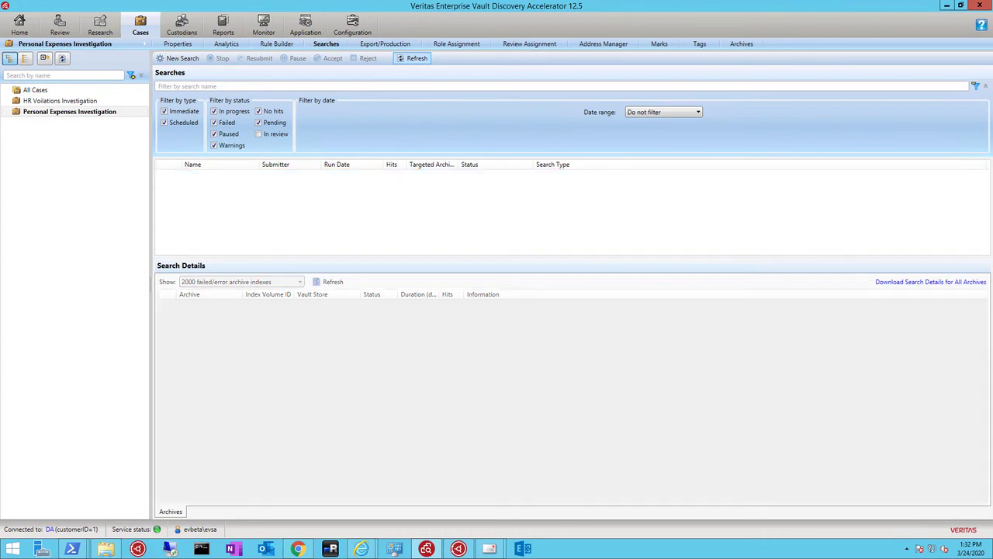
{"action": "left_click", "coordinate": [412, 59]}
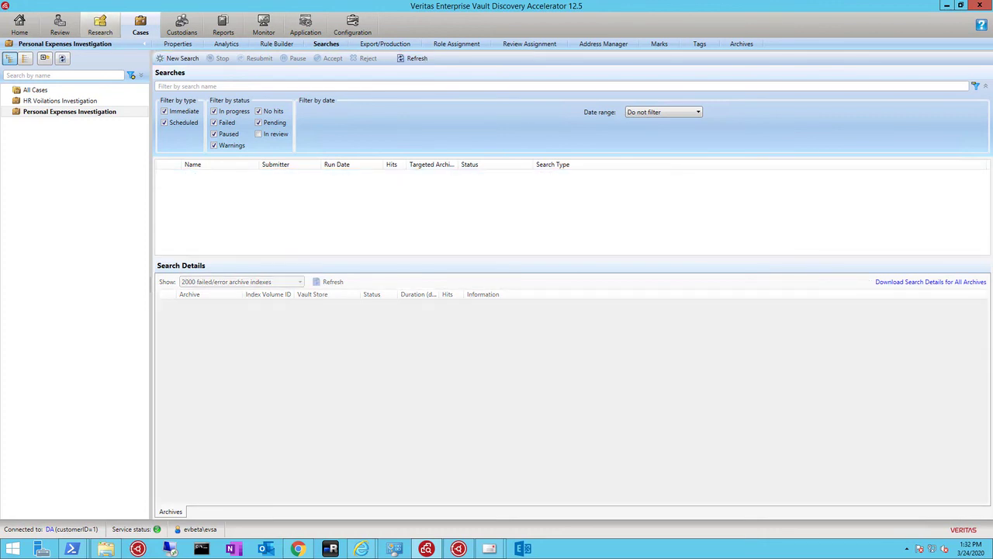
{"action": "left_click", "coordinate": [60, 26]}
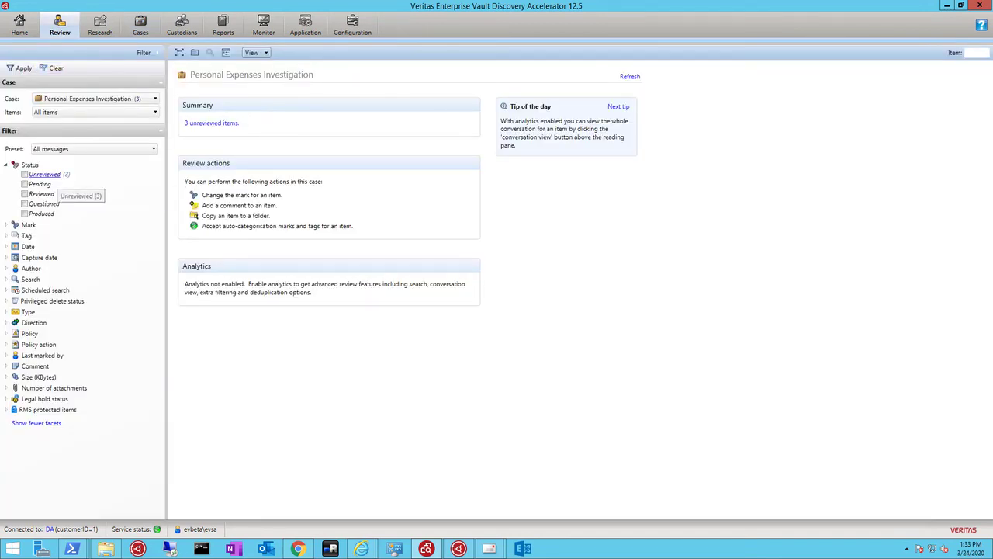
{"action": "left_click", "coordinate": [24, 174]}
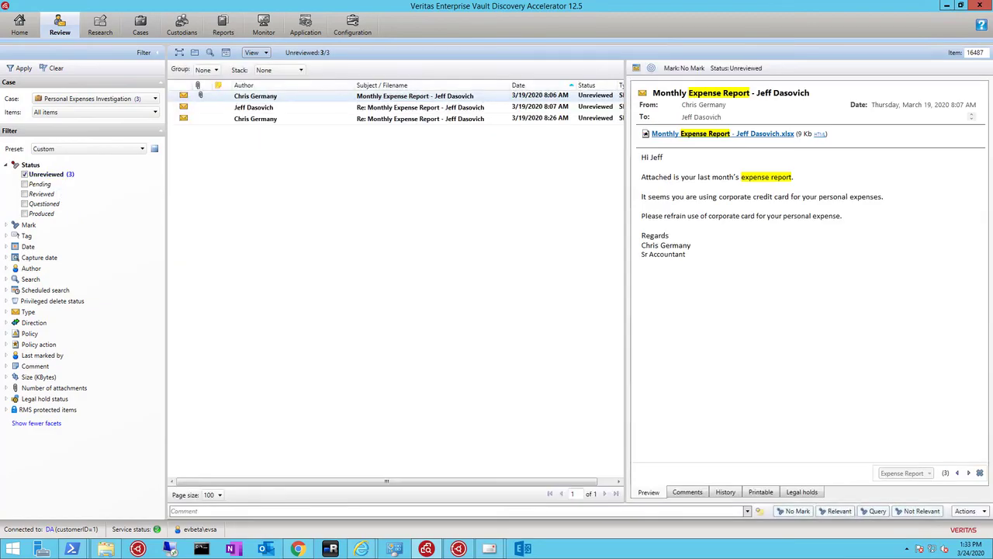